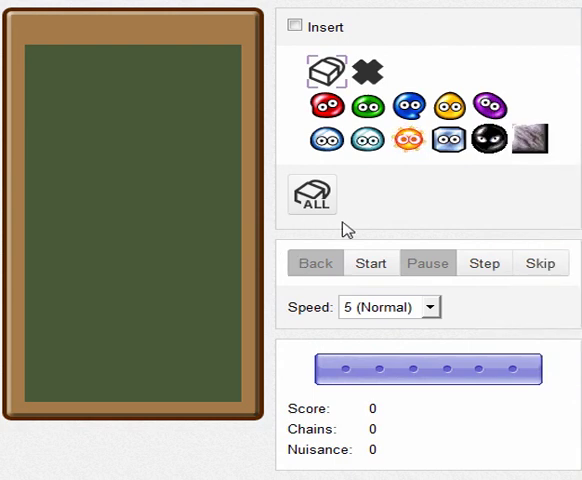
# Clear every puyo from the field and preview the other puyo types.
pyautogui.click(330, 106)
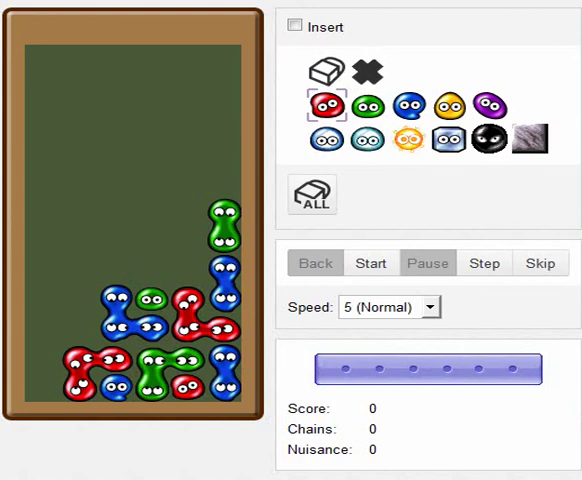
pyautogui.click(308, 206)
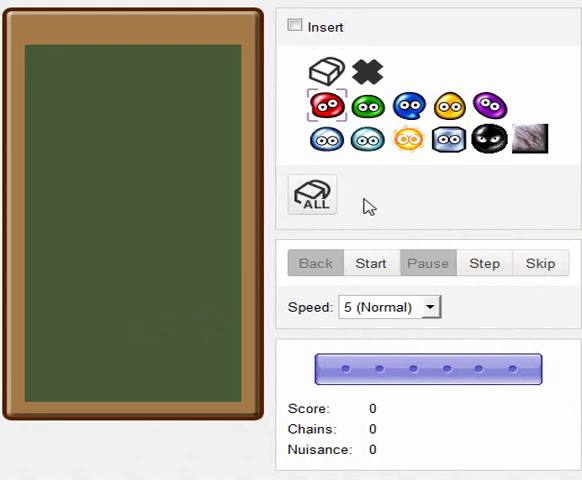
pyautogui.click(328, 145)
pyautogui.click(367, 142)
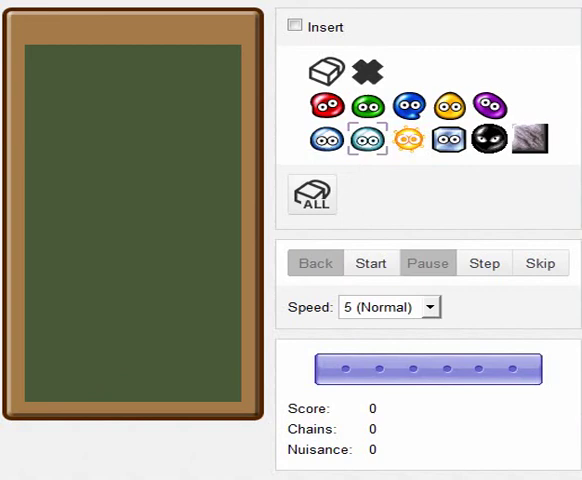
# Cycle through red, green, purple and blue puyos, ending with red selected.
pyautogui.click(327, 139)
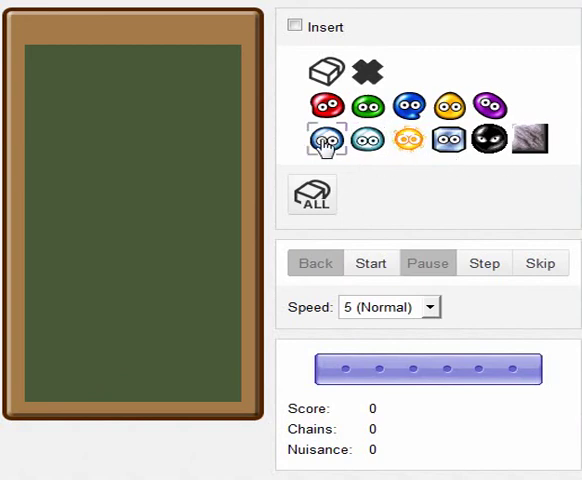
pyautogui.click(327, 105)
pyautogui.click(367, 105)
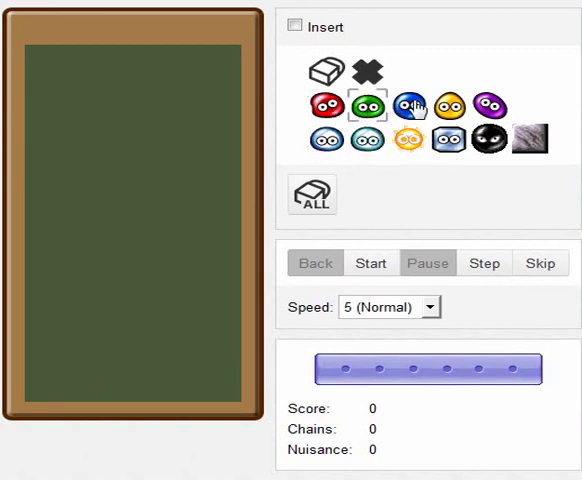
pyautogui.click(489, 105)
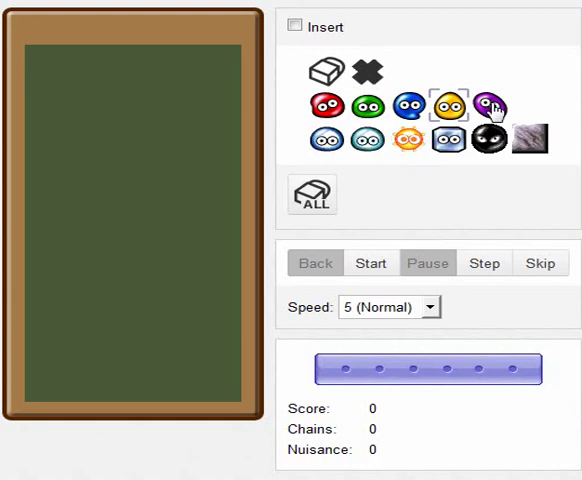
pyautogui.click(409, 105)
pyautogui.click(327, 105)
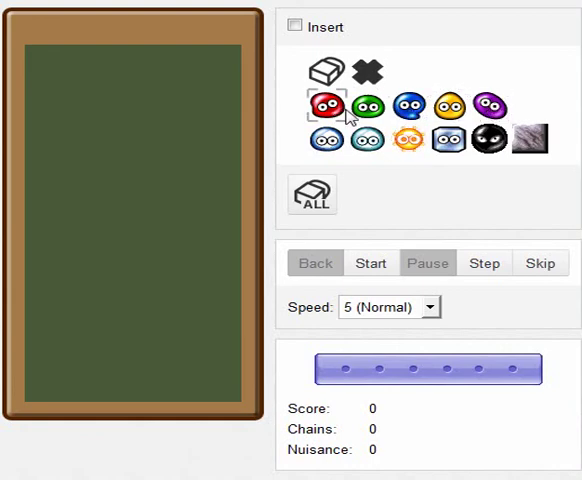
pyautogui.click(367, 105)
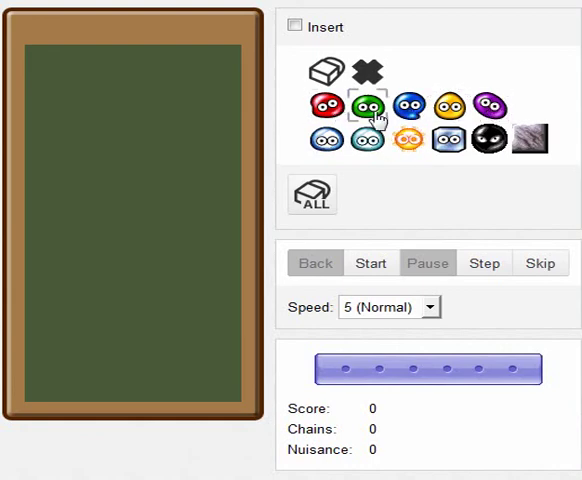
pyautogui.click(489, 105)
pyautogui.click(449, 105)
pyautogui.click(409, 105)
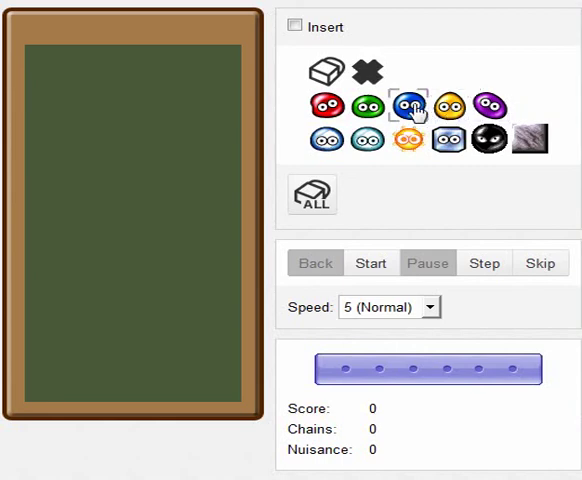
pyautogui.click(367, 105)
pyautogui.click(327, 105)
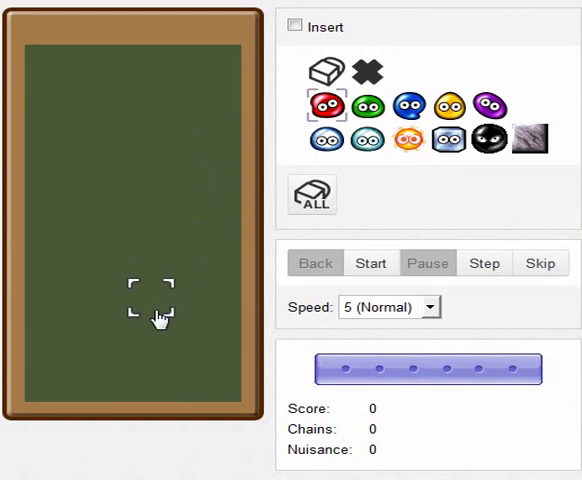
# Place three red puyos along the bottom row and three more up column 1.
pyautogui.click(40, 388)
pyautogui.click(75, 388)
pyautogui.click(110, 388)
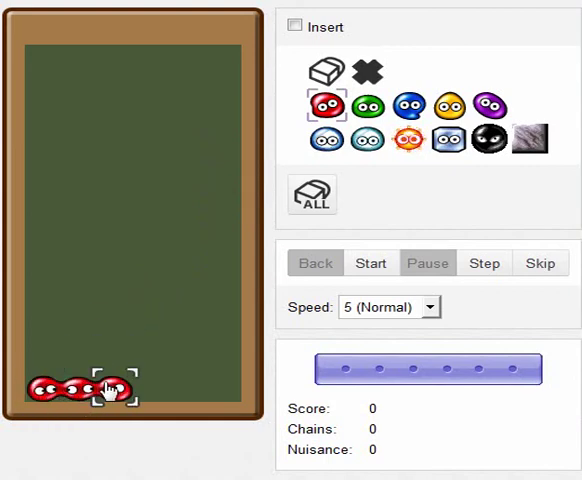
pyautogui.click(45, 330)
pyautogui.click(45, 302)
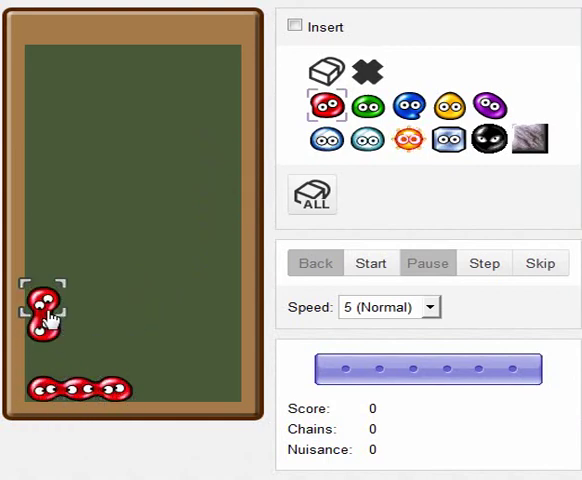
pyautogui.click(45, 272)
# Place three yellow puyos across the second row and one above column 3.
pyautogui.click(450, 106)
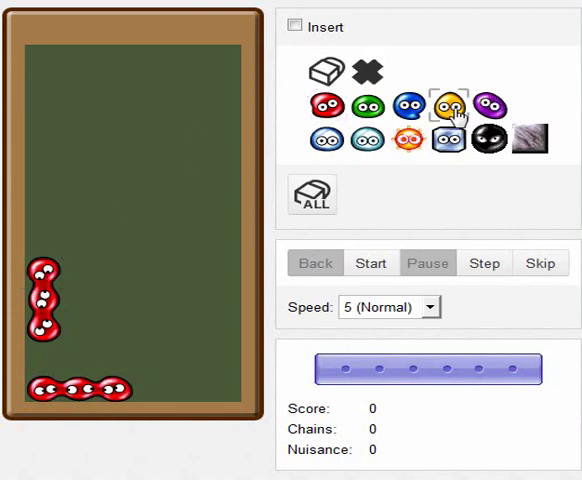
pyautogui.click(115, 358)
pyautogui.click(80, 358)
pyautogui.click(45, 358)
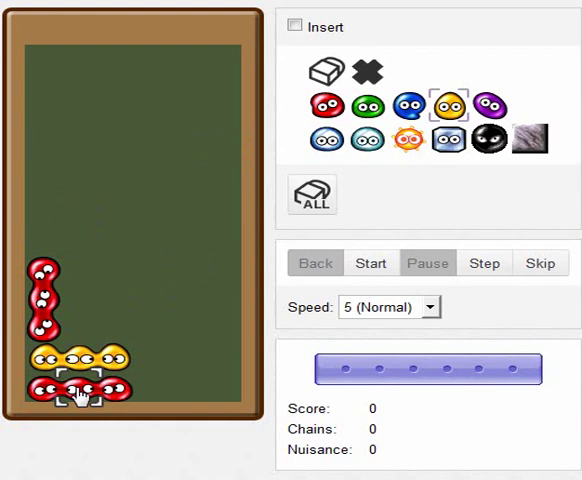
pyautogui.click(118, 324)
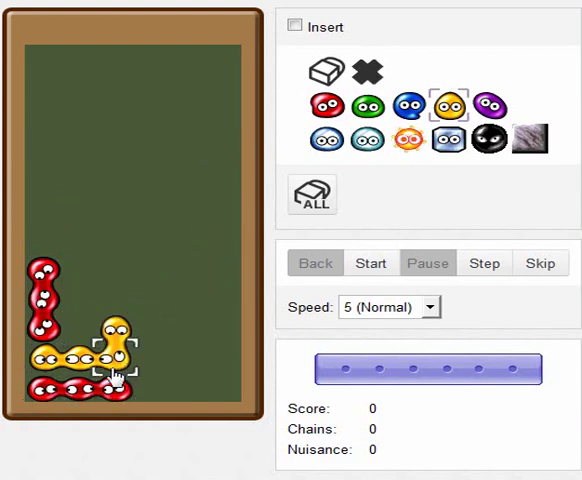
pyautogui.click(125, 355)
# Run the stack into a 2-chain scoring 700, then browse colours ending on blue.
pyautogui.click(372, 263)
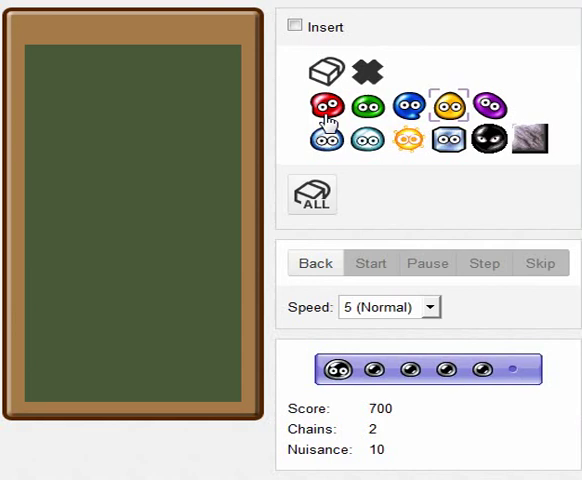
pyautogui.click(327, 106)
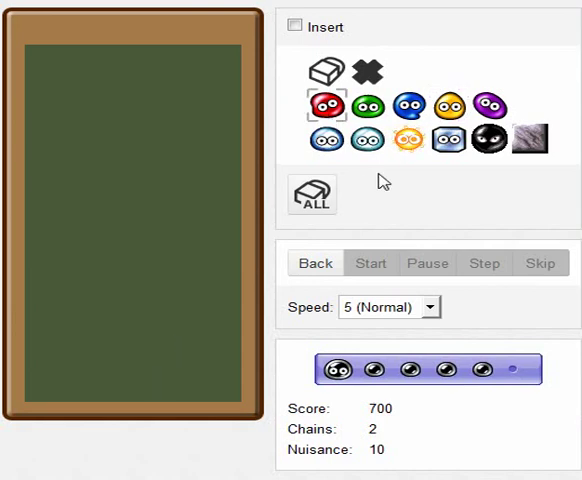
pyautogui.click(367, 108)
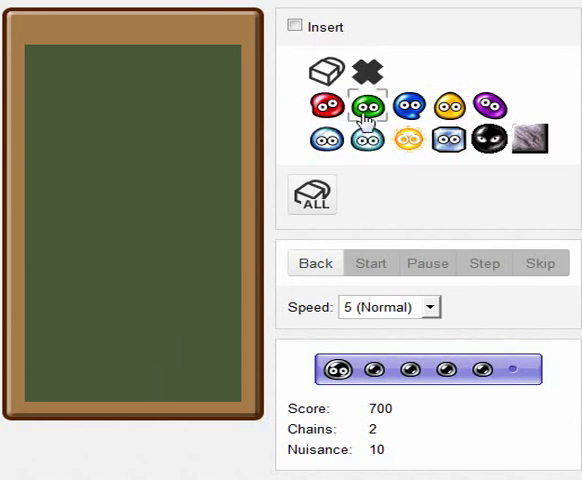
pyautogui.click(327, 106)
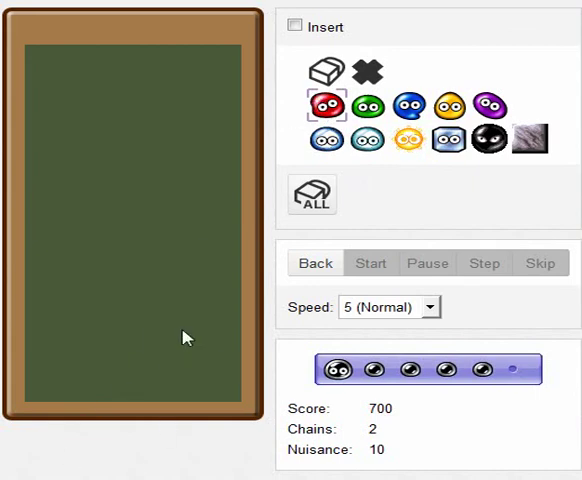
pyautogui.click(409, 106)
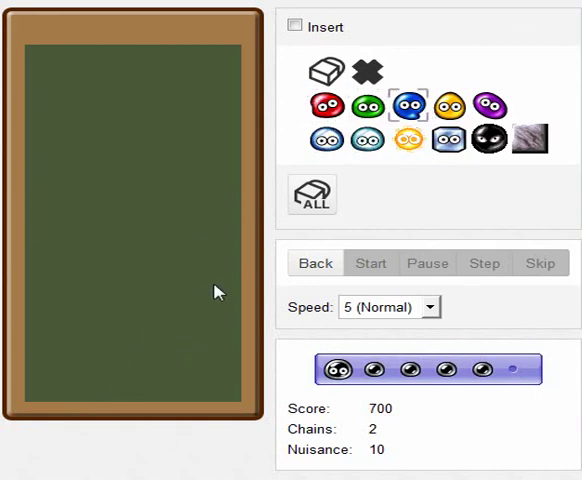
# Clear the field, then lay a red row and a green row on the bottom right.
pyautogui.click(317, 195)
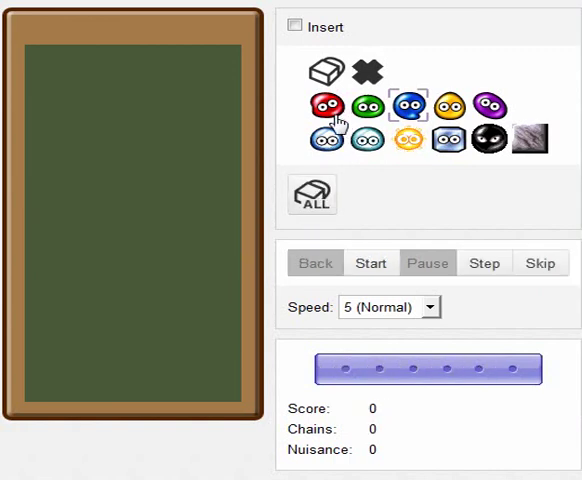
pyautogui.click(327, 106)
pyautogui.moveTo(218, 395); pyautogui.dragTo(150, 395)
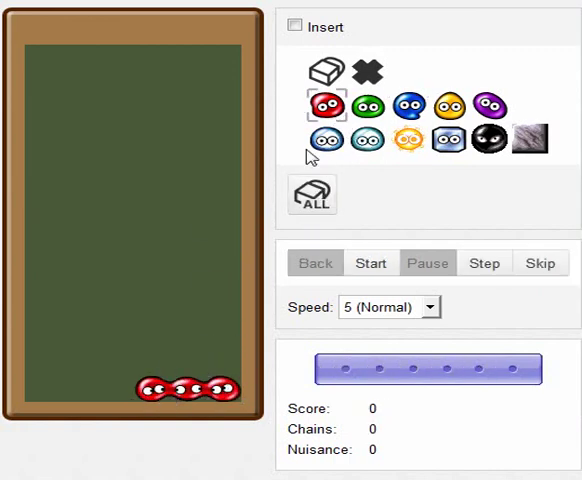
pyautogui.click(368, 106)
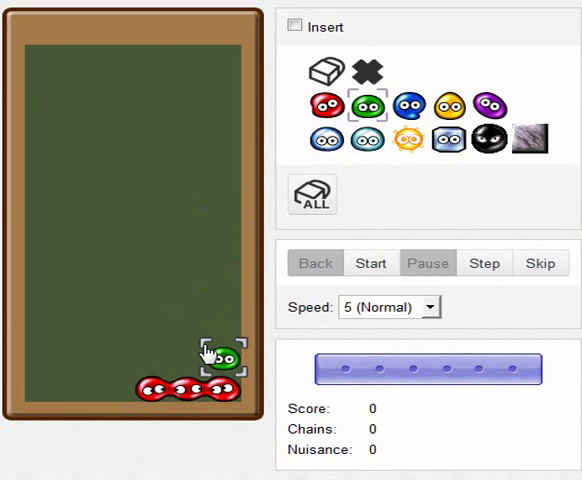
pyautogui.moveTo(222, 358); pyautogui.dragTo(150, 358)
# Lay three blue puyos on the left second row, purple along the bottom-left, and one purple above.
pyautogui.click(409, 106)
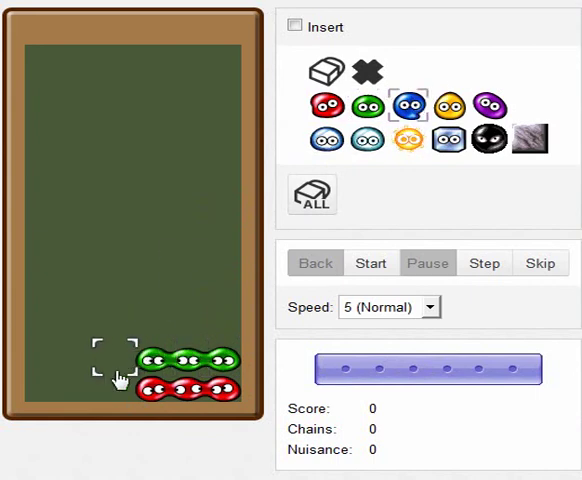
pyautogui.moveTo(42, 358); pyautogui.dragTo(114, 358)
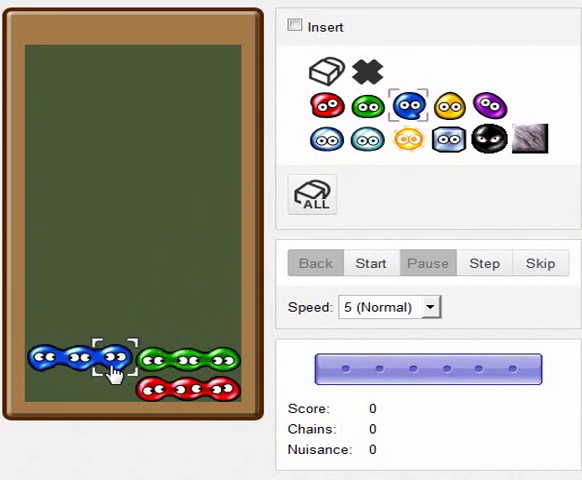
pyautogui.click(487, 106)
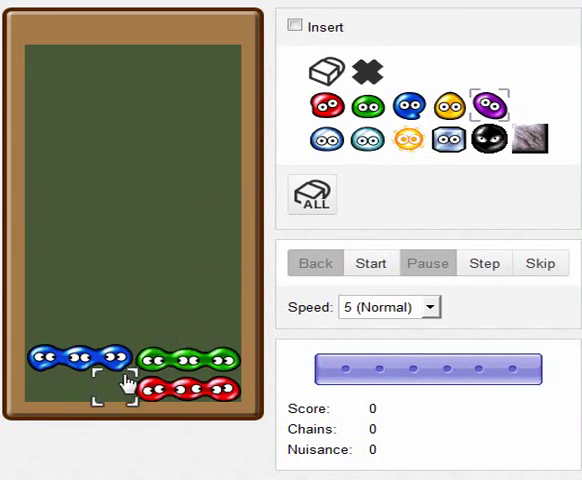
pyautogui.moveTo(127, 388); pyautogui.dragTo(42, 388)
pyautogui.click(42, 326)
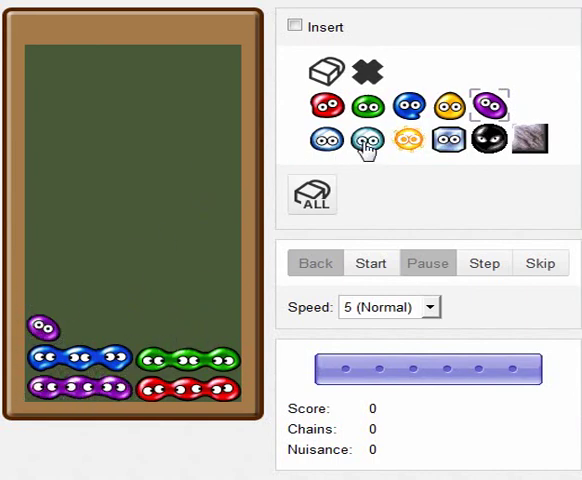
# Add a red puyo above the green row, then float a green puyo mid-field with a blue to its left.
pyautogui.click(327, 106)
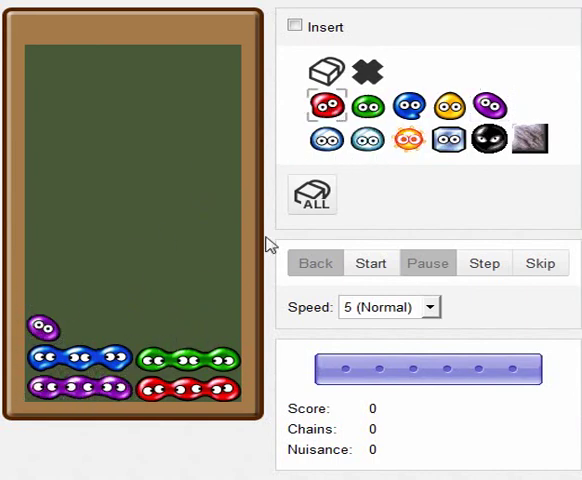
pyautogui.click(222, 326)
pyautogui.click(367, 106)
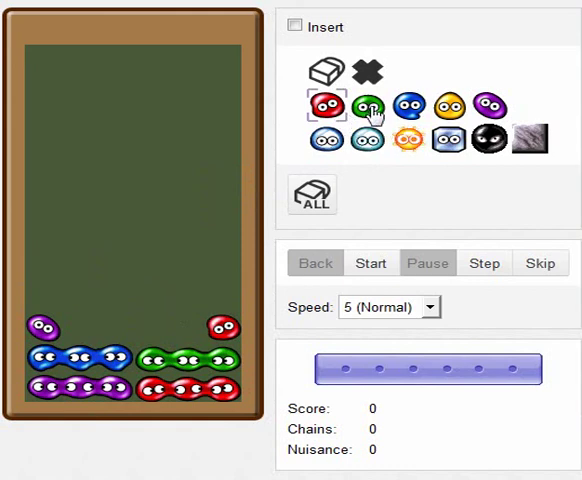
pyautogui.click(150, 239)
pyautogui.click(409, 106)
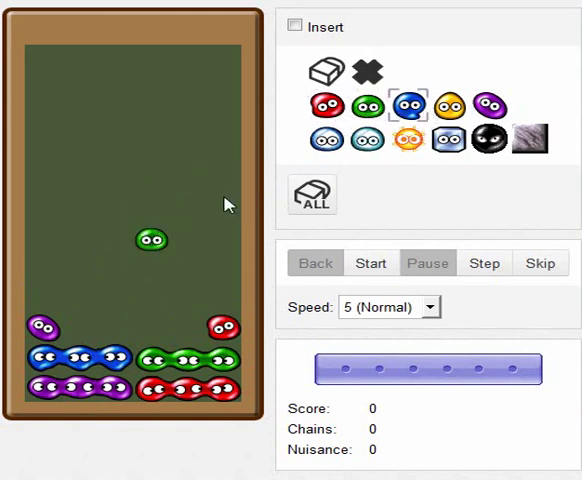
pyautogui.click(116, 238)
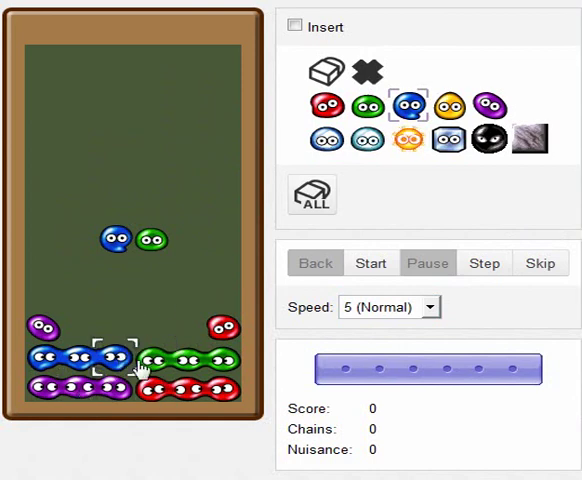
# Step the floating pair down through both pops to 1120 points and 16 nuisance.
pyautogui.click(484, 263)
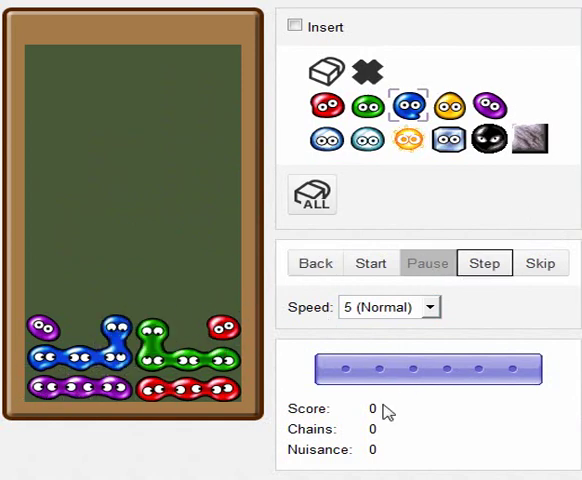
pyautogui.click(484, 263)
pyautogui.click(490, 268)
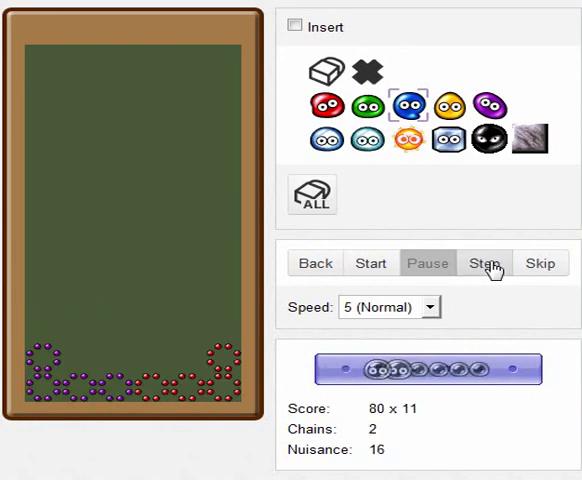
pyautogui.click(497, 271)
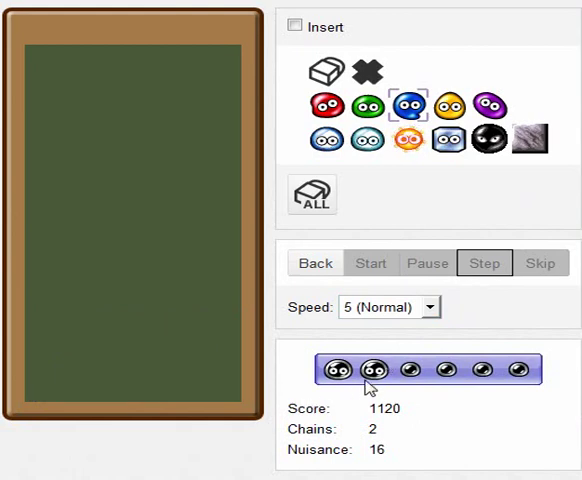
pyautogui.moveTo(370, 403); pyautogui.dragTo(380, 425)
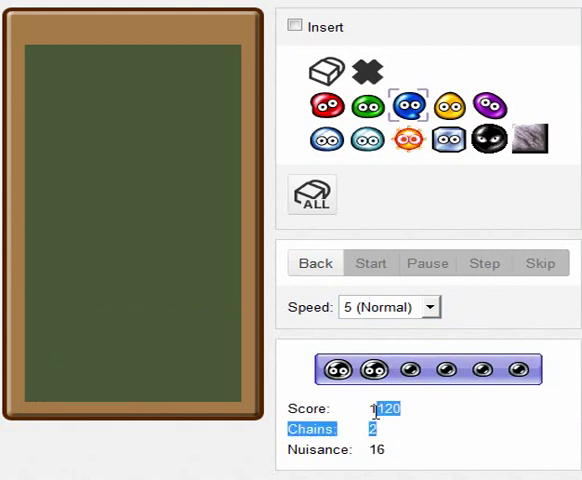
pyautogui.click(376, 412)
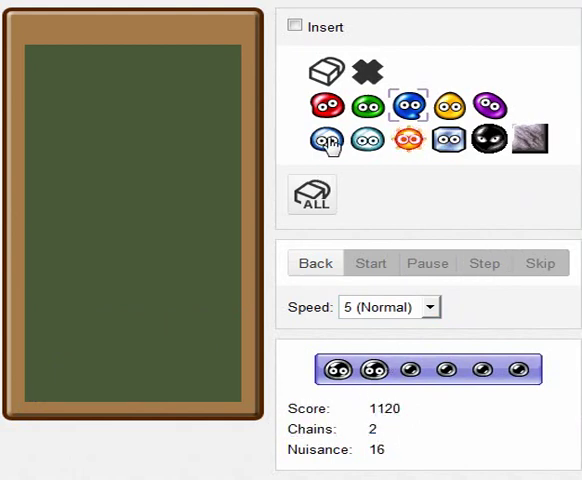
# Clear the field and stack red puyos in the leftmost column.
pyautogui.click(327, 105)
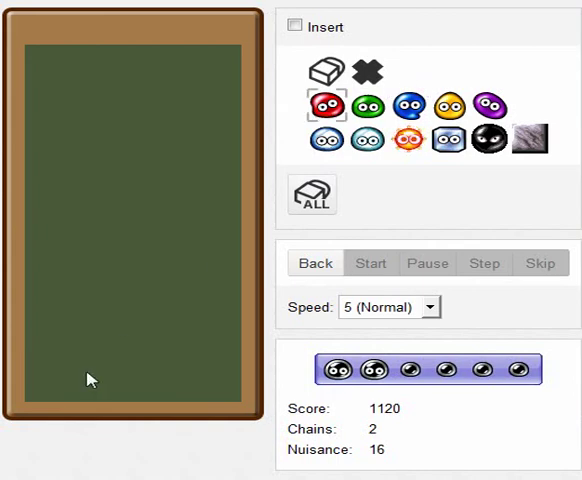
pyautogui.click(313, 196)
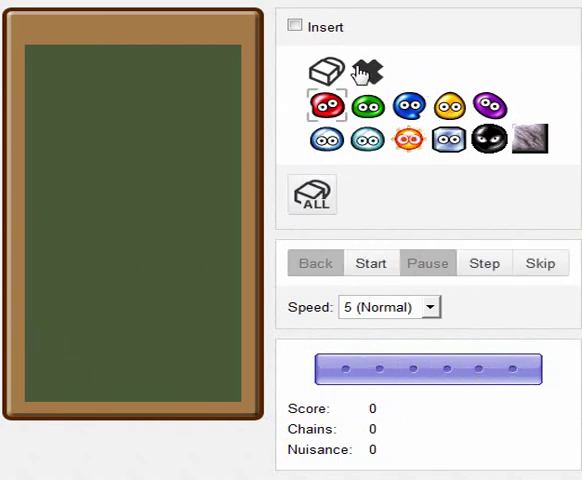
pyautogui.click(45, 300)
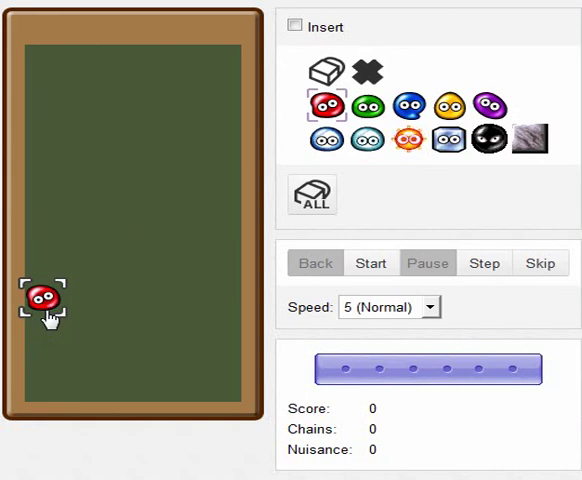
pyautogui.click(45, 300)
pyautogui.click(45, 325)
pyautogui.click(45, 350)
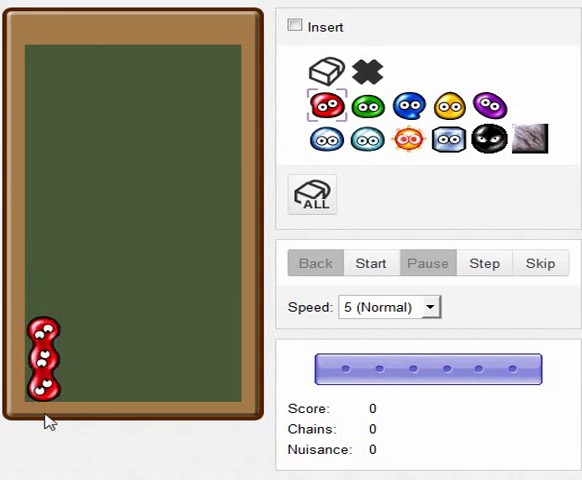
# Stack three green puyos in column 2 and three blue in column 3.
pyautogui.click(368, 105)
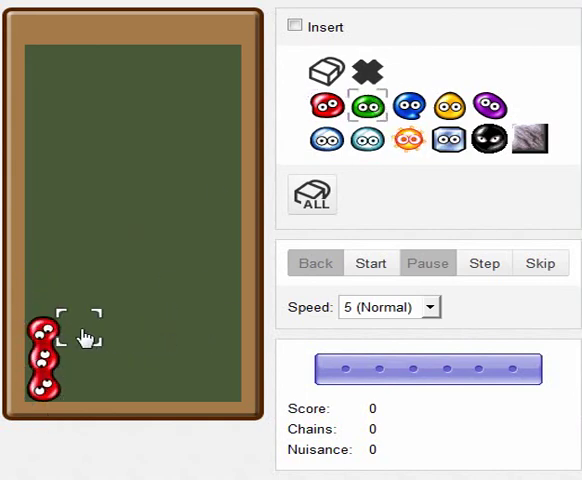
pyautogui.click(82, 330)
pyautogui.click(82, 355)
pyautogui.click(82, 380)
pyautogui.click(409, 105)
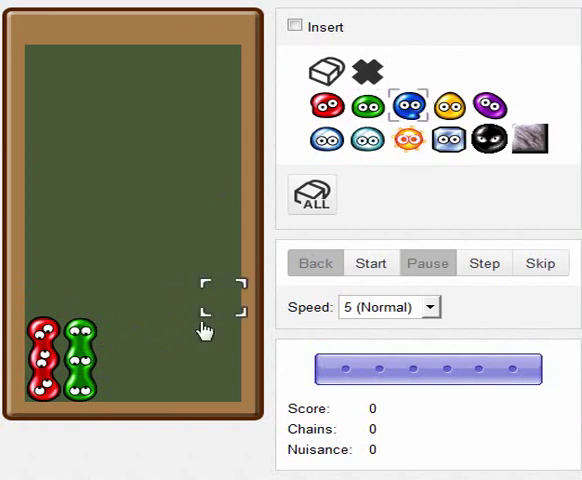
pyautogui.click(117, 330)
pyautogui.click(117, 355)
pyautogui.click(117, 380)
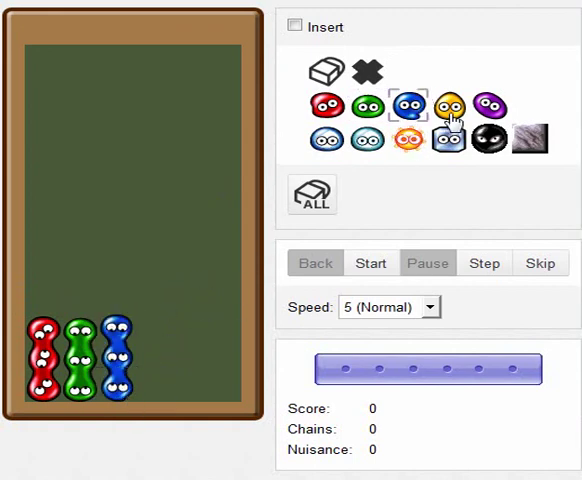
# Stack three yellow puyos in column 4 and lay yellows above columns 1–3, 5 and 6.
pyautogui.click(450, 106)
pyautogui.click(152, 380)
pyautogui.click(152, 355)
pyautogui.click(152, 330)
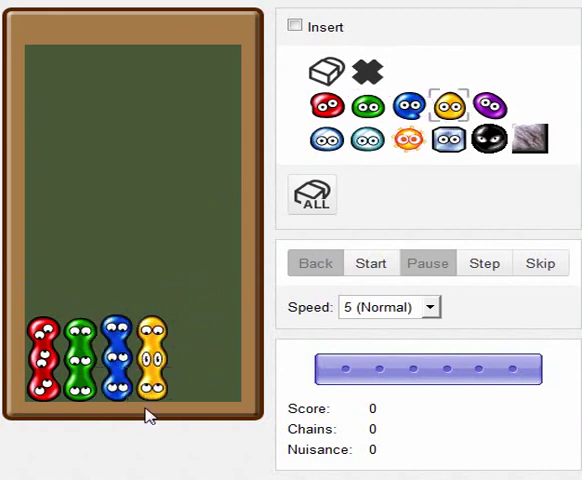
pyautogui.click(115, 300)
pyautogui.click(80, 300)
pyautogui.click(45, 300)
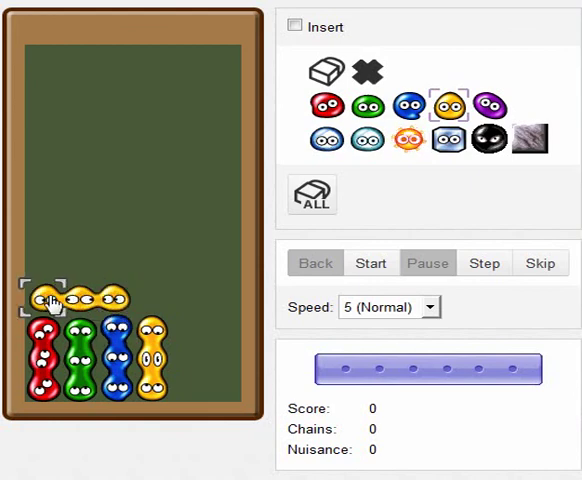
pyautogui.click(186, 300)
pyautogui.click(220, 300)
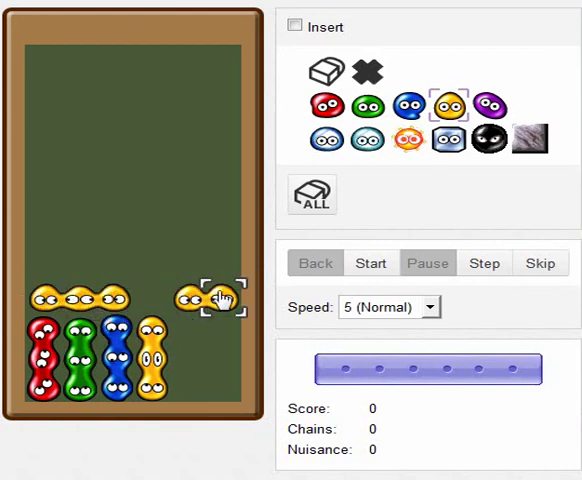
# Stack three purple puyos in column 5 and three blue in column 6.
pyautogui.click(489, 106)
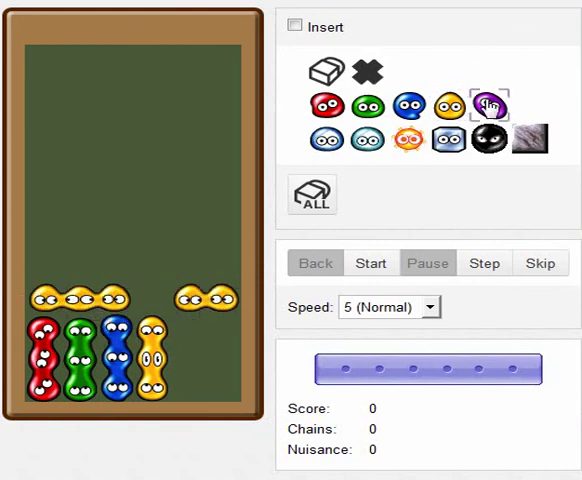
pyautogui.click(186, 330)
pyautogui.click(186, 355)
pyautogui.click(186, 380)
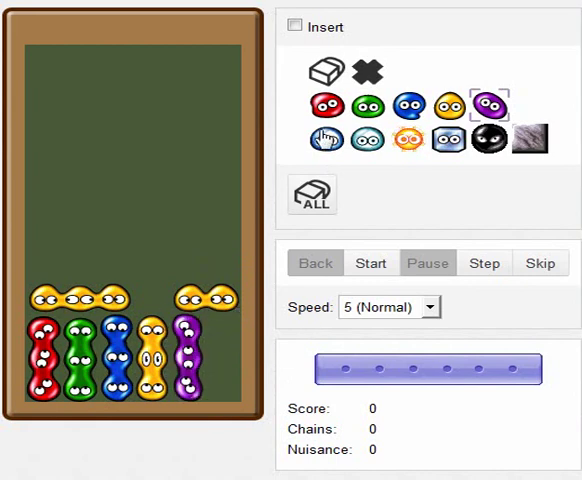
pyautogui.click(409, 106)
pyautogui.click(222, 330)
pyautogui.click(222, 355)
pyautogui.click(222, 380)
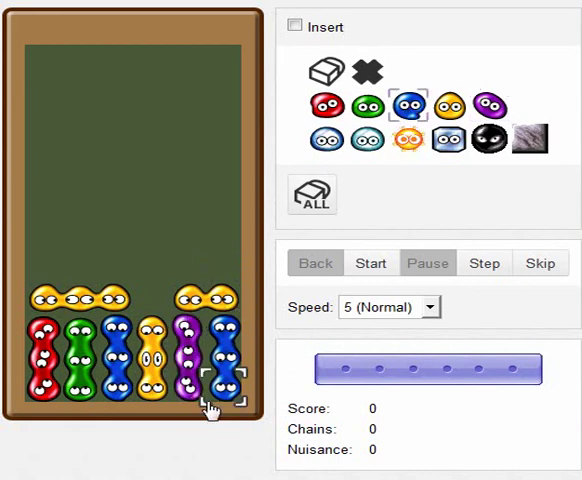
# Top columns 6 and 3 with blue, column 1 with red, and column 2 with green.
pyautogui.click(225, 267)
pyautogui.click(115, 267)
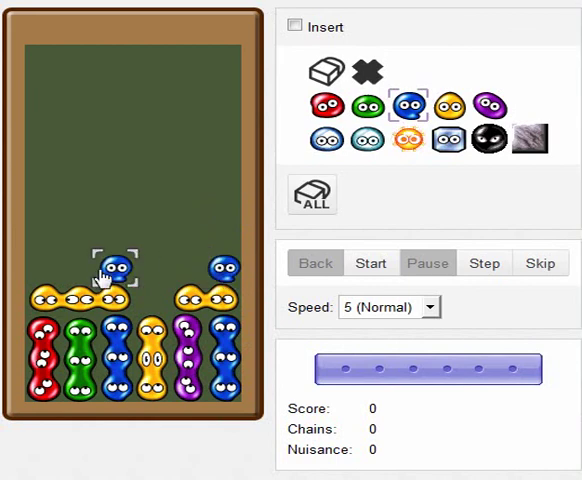
pyautogui.click(327, 106)
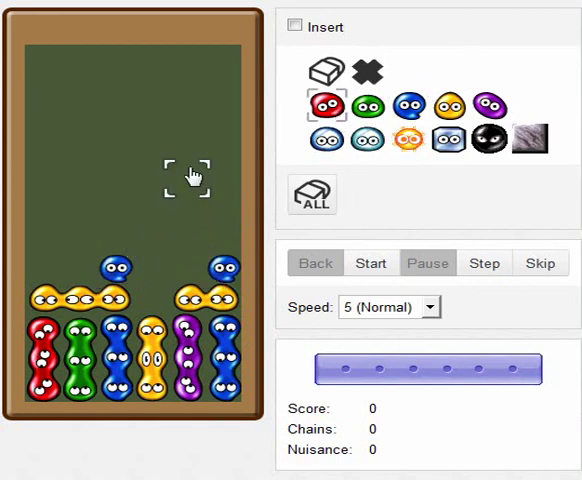
pyautogui.click(43, 267)
pyautogui.click(368, 106)
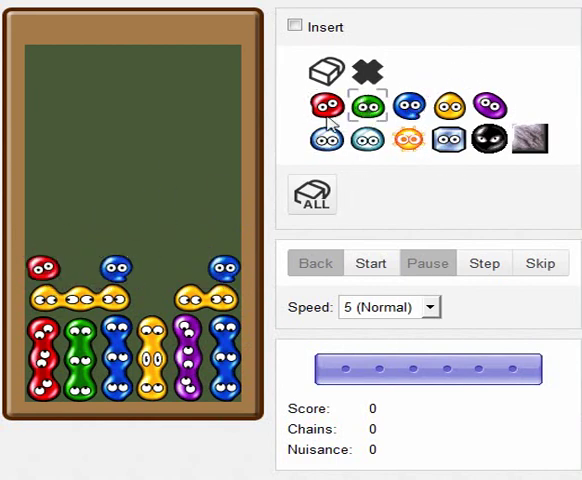
pyautogui.click(80, 267)
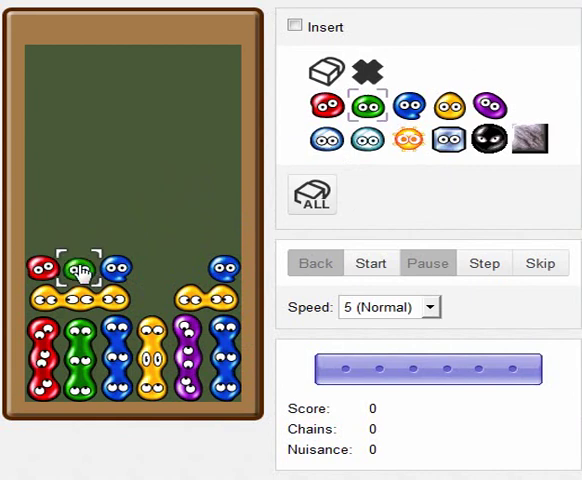
pyautogui.click(489, 105)
# Place a purple puyo atop column 5, beside the blue on column 6.
pyautogui.click(185, 268)
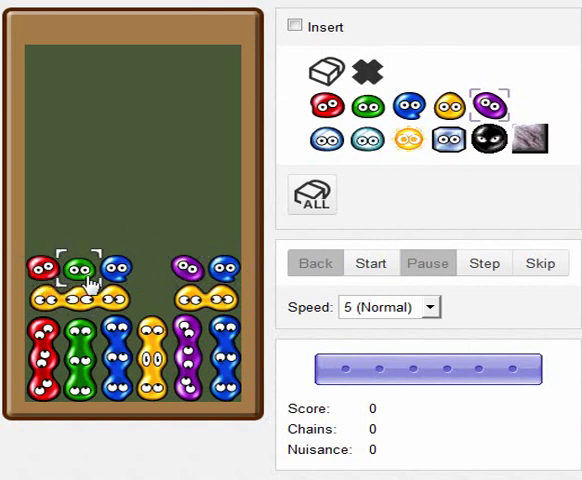
# Drop a yellow trigger above column 4, skip to the result, then rewind, step and replay.
pyautogui.click(449, 105)
pyautogui.click(150, 238)
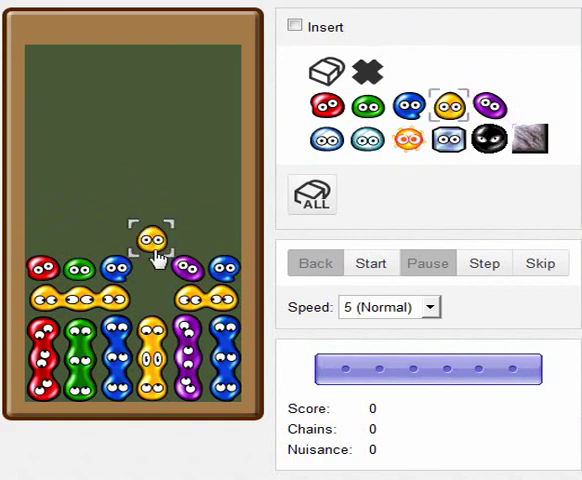
pyautogui.click(540, 263)
pyautogui.click(315, 263)
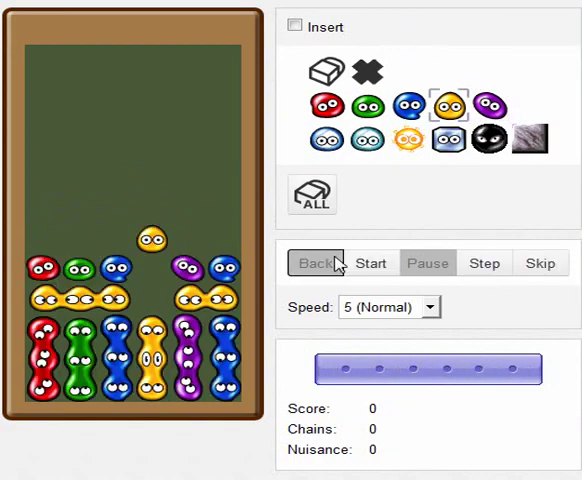
pyautogui.click(484, 263)
pyautogui.click(370, 263)
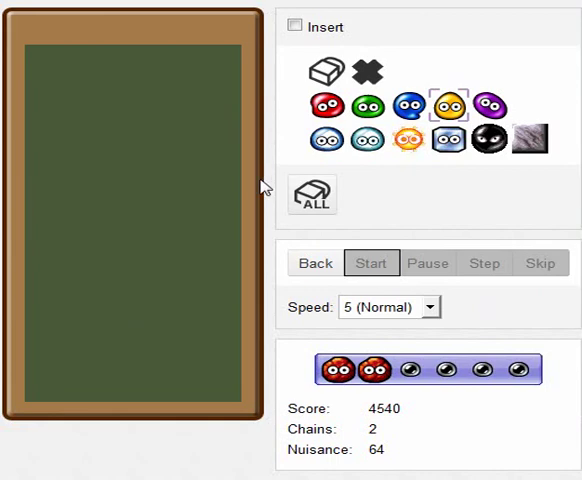
pyautogui.click(312, 196)
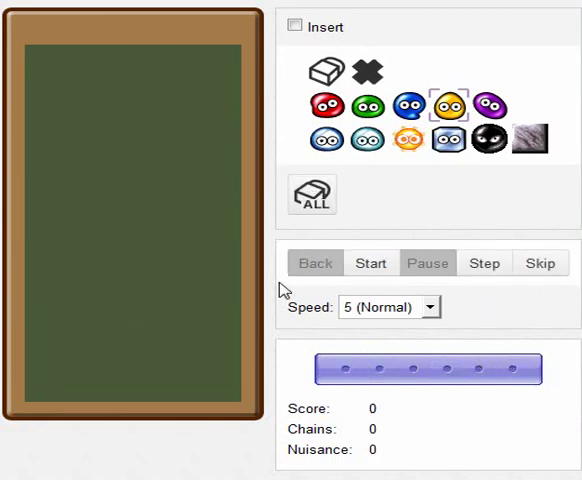